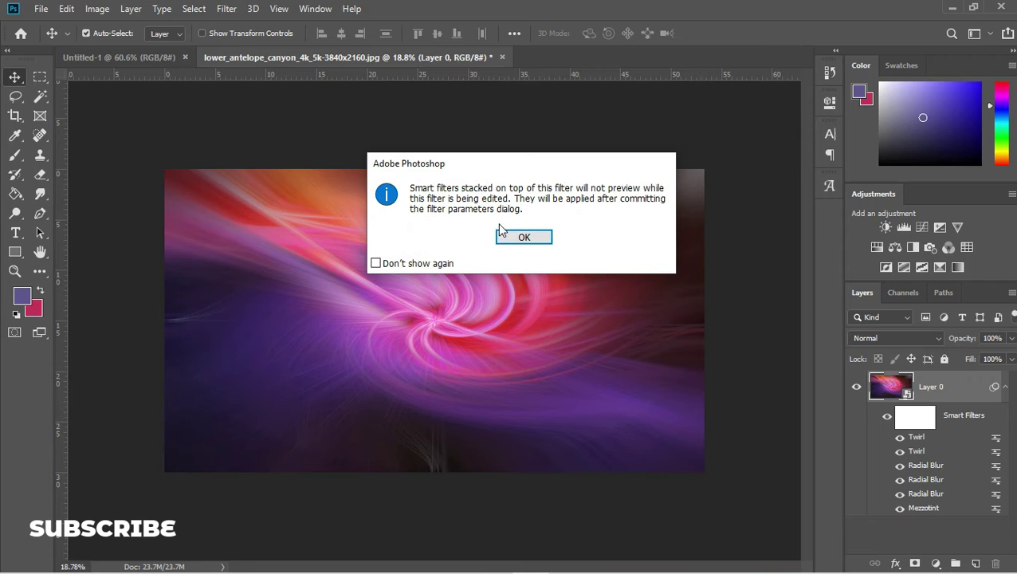
# Change the Mezzotint smart filter's type to Medium Strokes and apply it
pyautogui.click(523, 240)
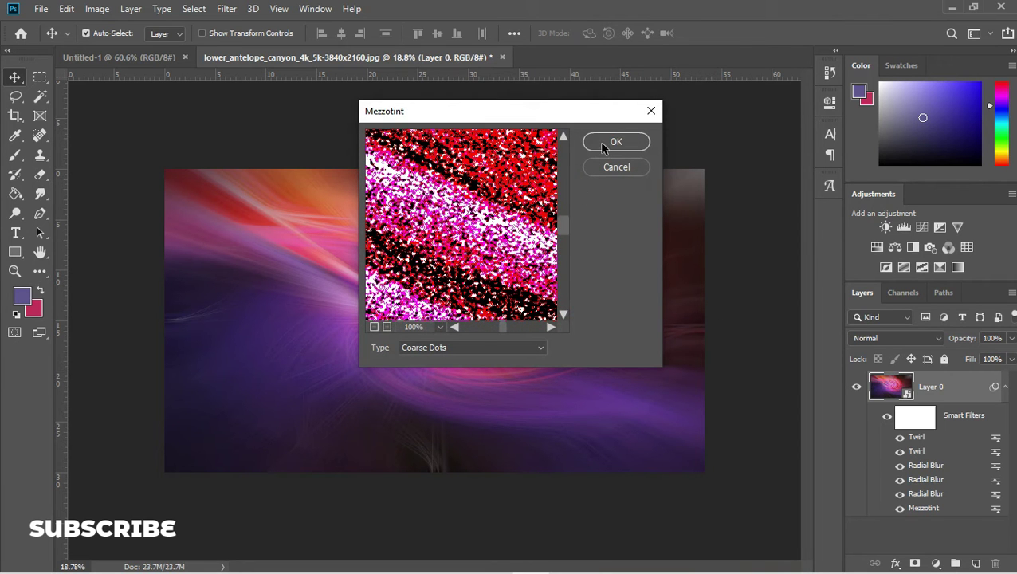
pyautogui.click(524, 347)
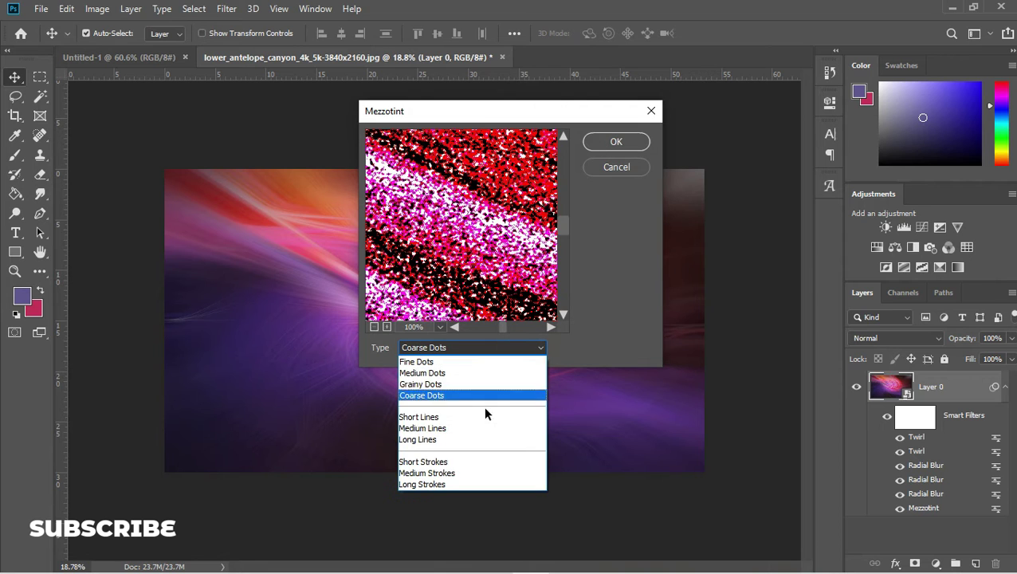
pyautogui.click(467, 475)
pyautogui.click(595, 143)
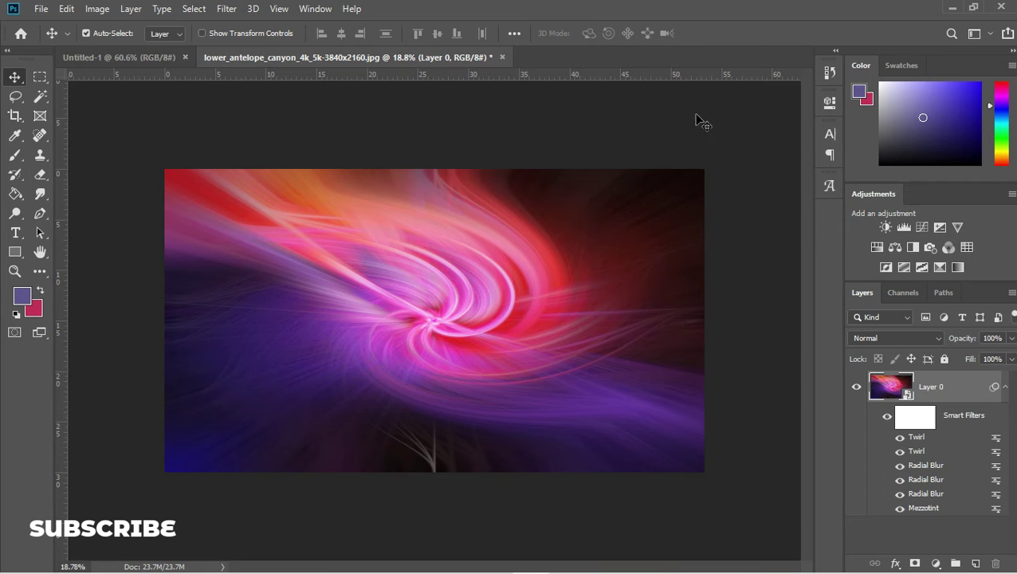
# Add a Levels adjustment layer with the black input level at 19 and the midtone level at 1.15
pyautogui.click(305, 9)
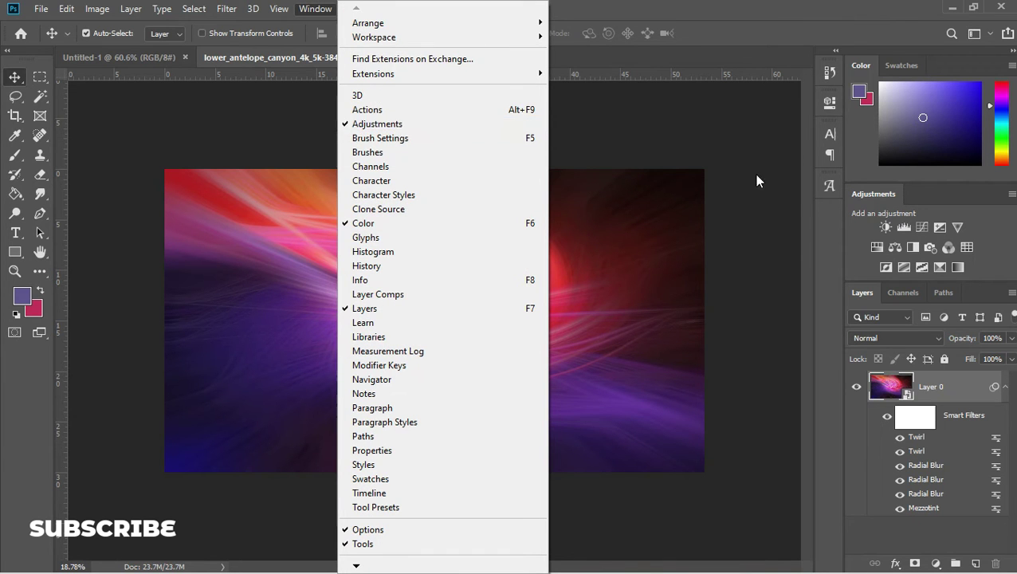
pyautogui.click(904, 230)
pyautogui.click(895, 247)
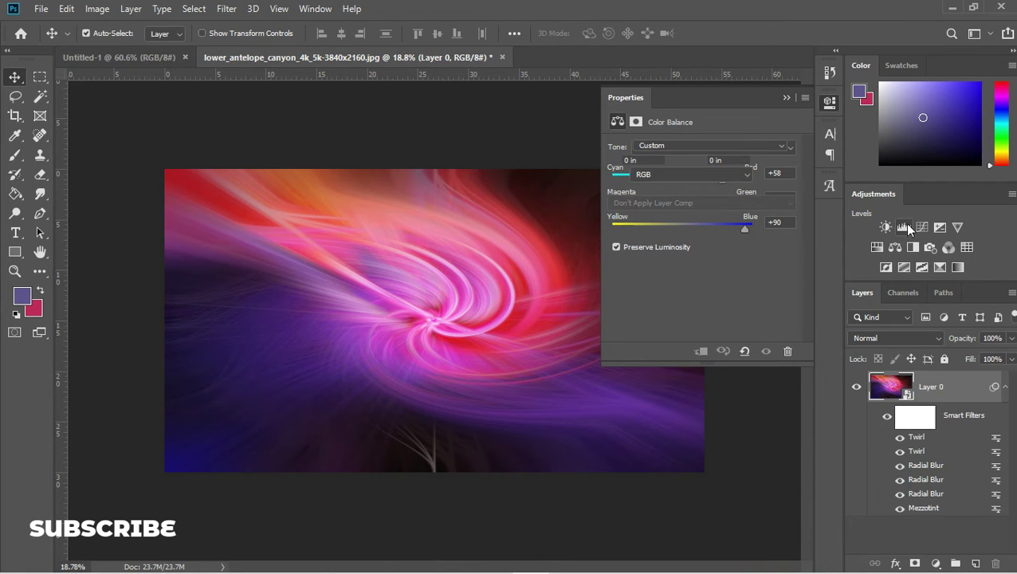
pyautogui.moveTo(632, 255); pyautogui.dragTo(645, 263)
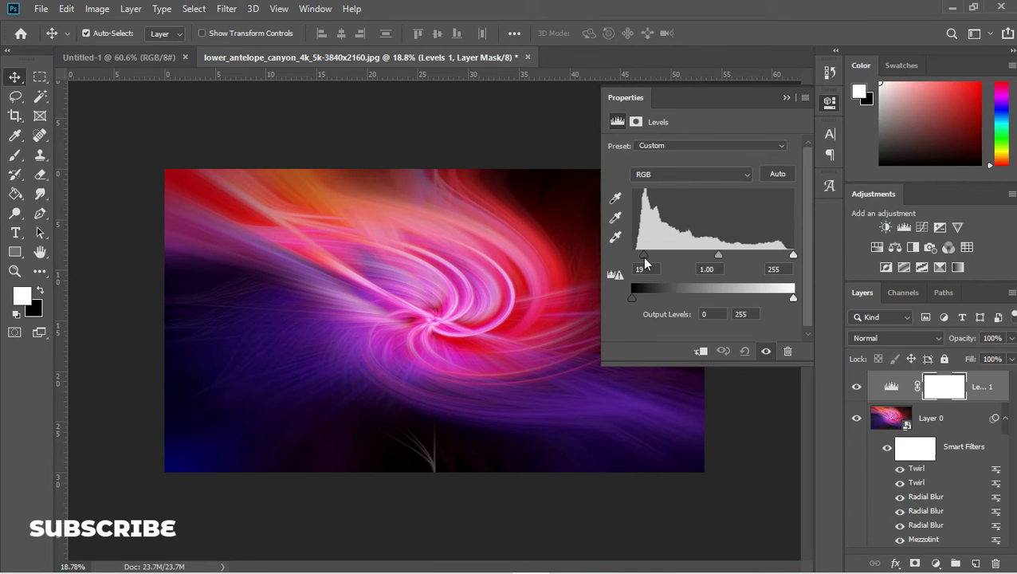
pyautogui.moveTo(720, 254); pyautogui.dragTo(708, 253)
pyautogui.moveTo(790, 253)
pyautogui.mouseDown()
pyautogui.moveTo(780, 254)
pyautogui.moveTo(793, 256)
pyautogui.mouseUp()
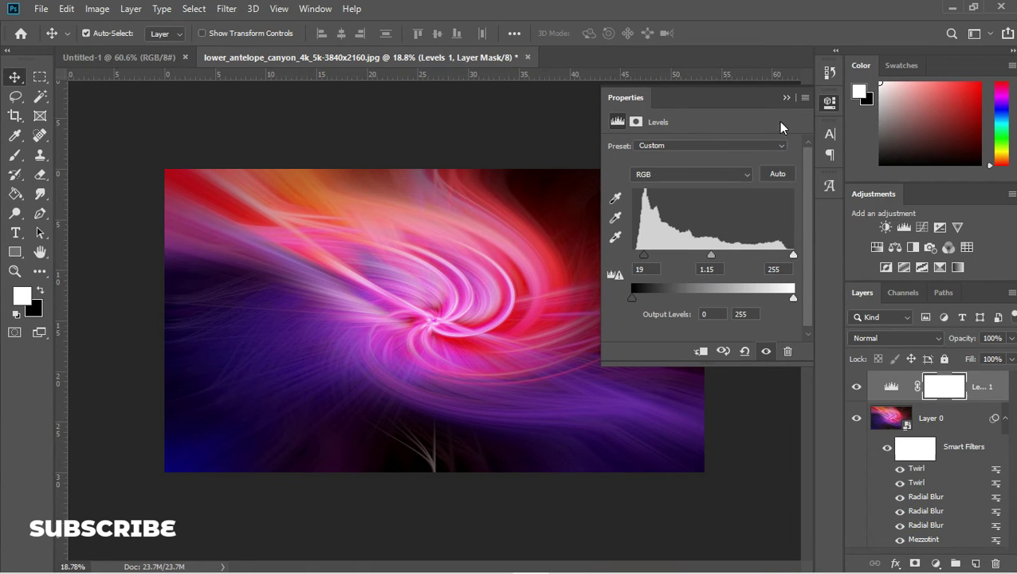
pyautogui.click(786, 98)
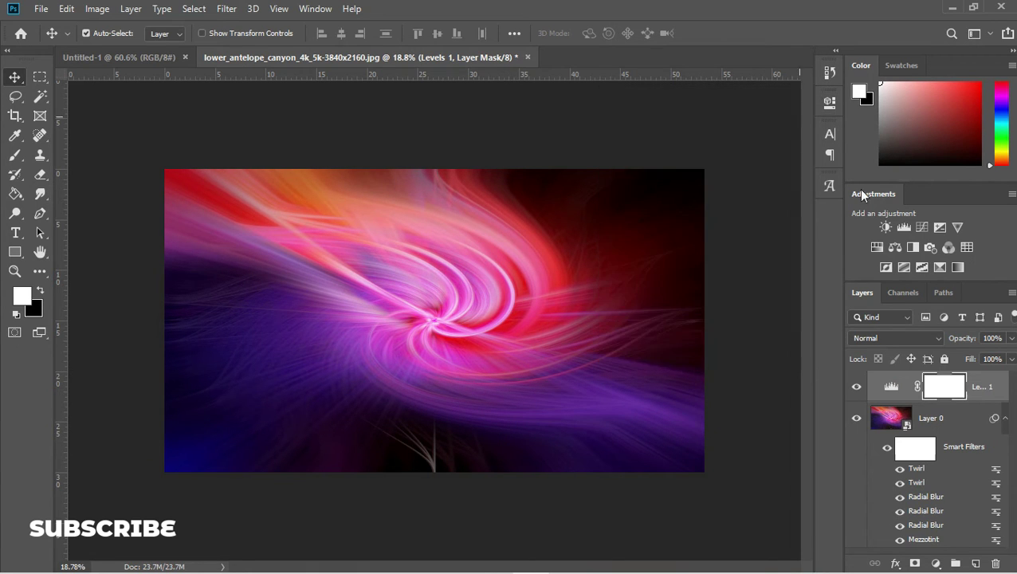
# Add a Color Balance adjustment layer with midtones at Cyan-Red +50, Magenta-Green -16 and Yellow-Blue +47
pyautogui.click(896, 248)
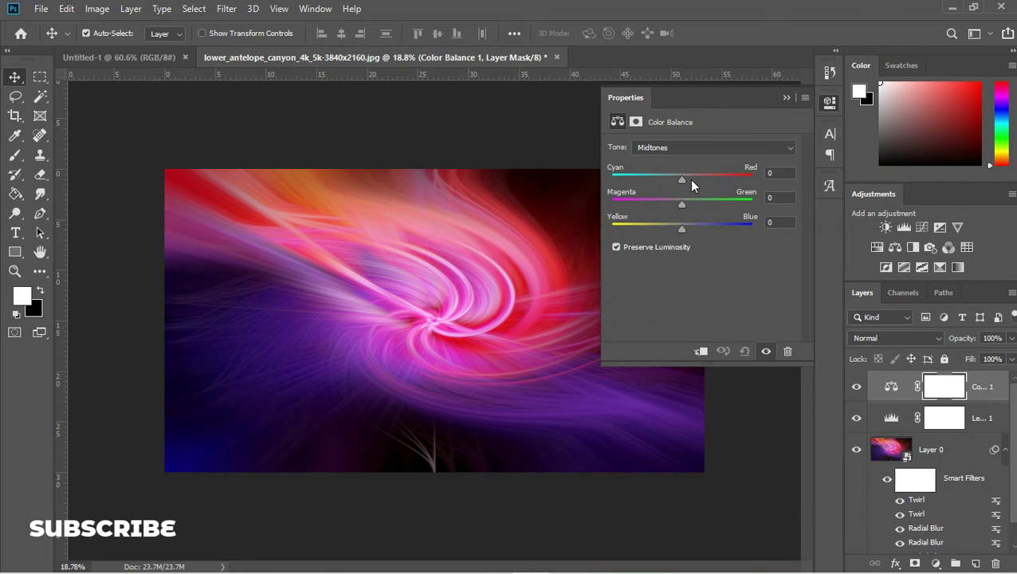
pyautogui.moveTo(688, 179); pyautogui.dragTo(694, 230)
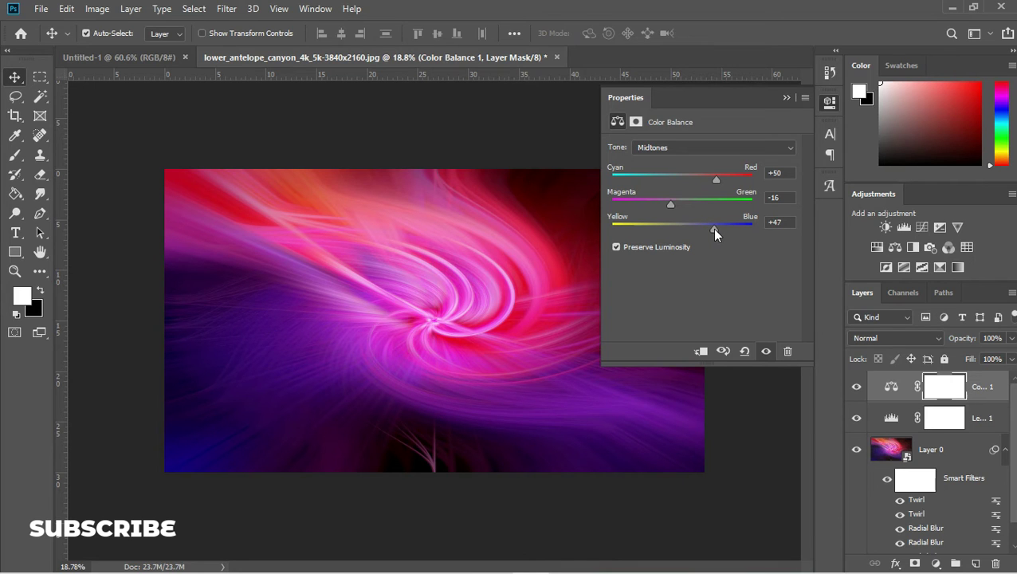
pyautogui.click(787, 98)
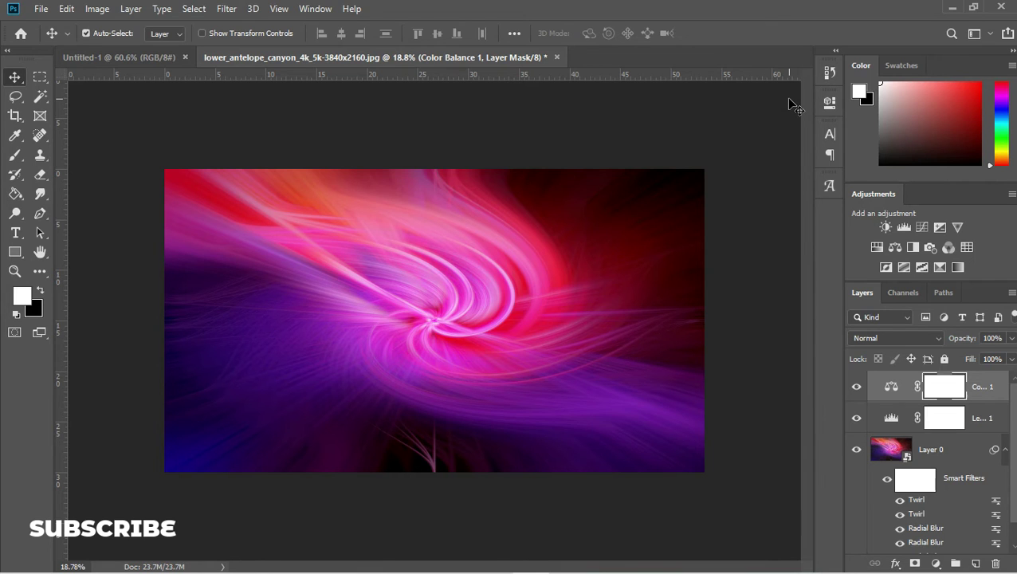
# Set the Color Balance highlights to Cyan-Red -3, Magenta-Green +60 and Yellow-Blue -27
pyautogui.doubleClick(889, 389)
pyautogui.click(693, 148)
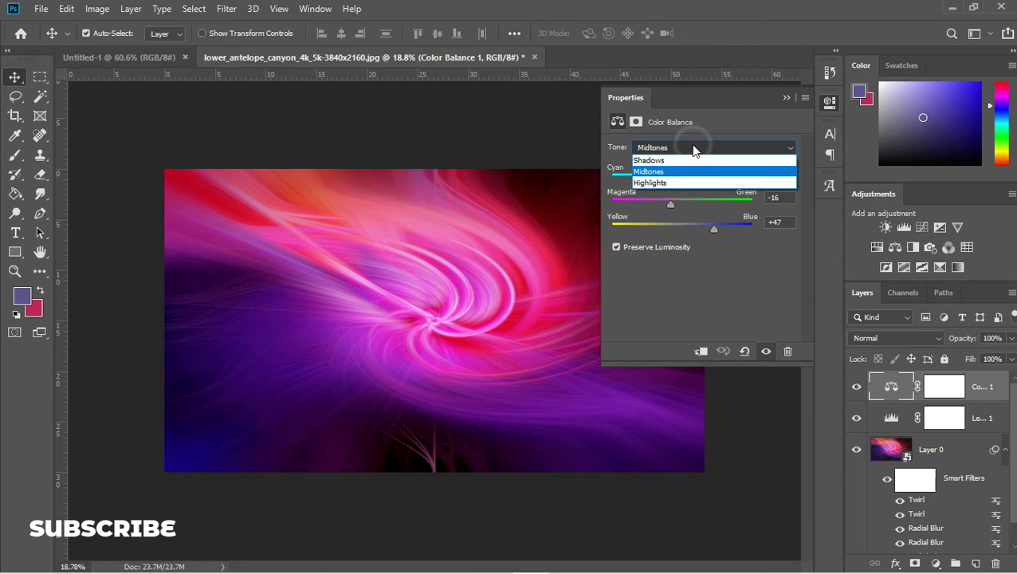
pyautogui.click(684, 182)
pyautogui.moveTo(681, 204); pyautogui.dragTo(661, 232)
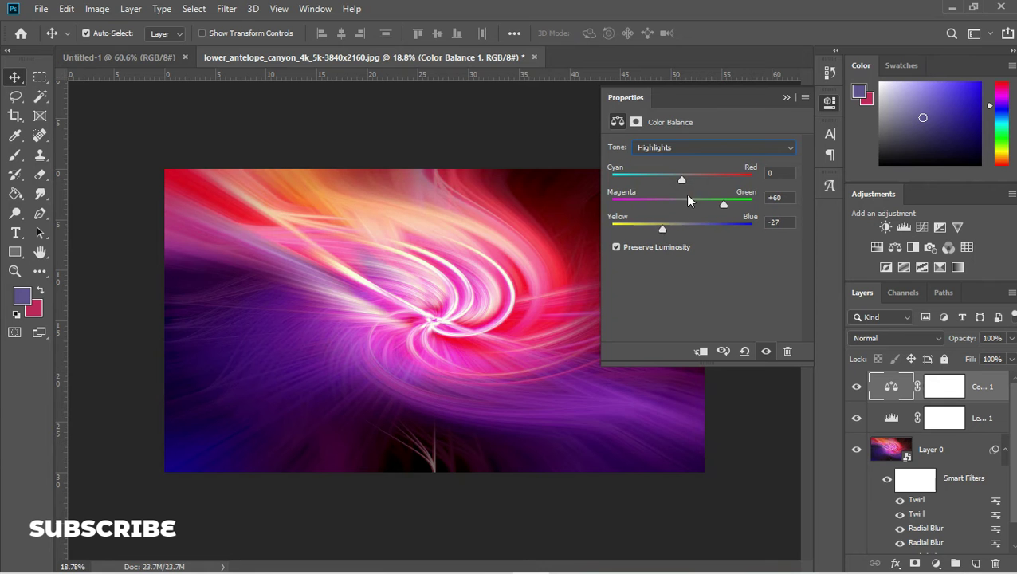
pyautogui.moveTo(681, 179)
pyautogui.mouseDown()
pyautogui.moveTo(639, 193)
pyautogui.moveTo(712, 189)
pyautogui.moveTo(677, 197)
pyautogui.mouseUp()
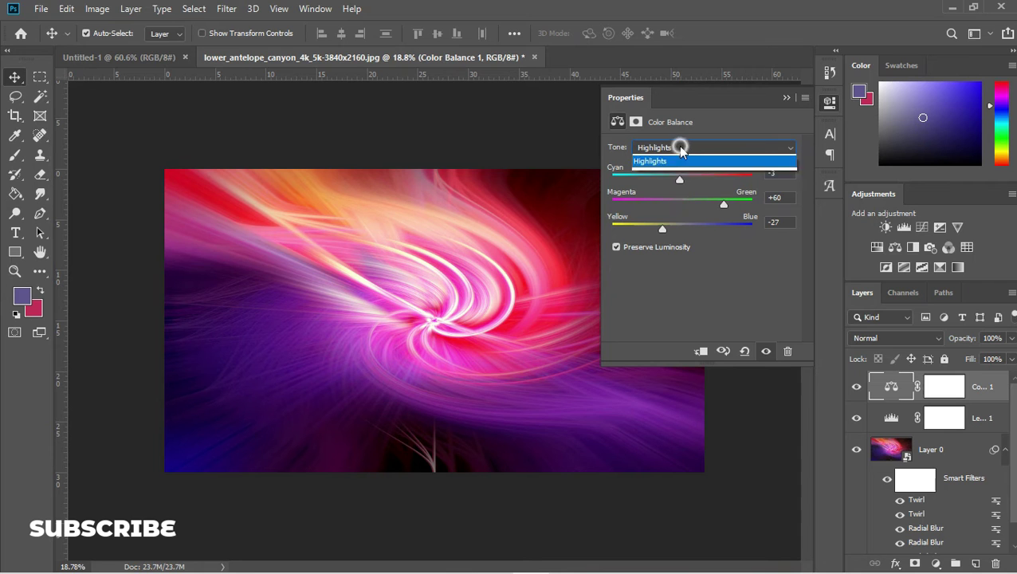
# Set the Color Balance shadows to Cyan-Red +12, Magenta-Green -23 and Yellow-Blue -2
pyautogui.click(680, 148)
pyautogui.click(681, 160)
pyautogui.click(684, 230)
pyautogui.moveTo(691, 231)
pyautogui.mouseDown()
pyautogui.moveTo(734, 231)
pyautogui.moveTo(666, 231)
pyautogui.moveTo(662, 246)
pyautogui.moveTo(710, 248)
pyautogui.moveTo(678, 245)
pyautogui.mouseUp()
pyautogui.moveTo(681, 204); pyautogui.dragTo(668, 224)
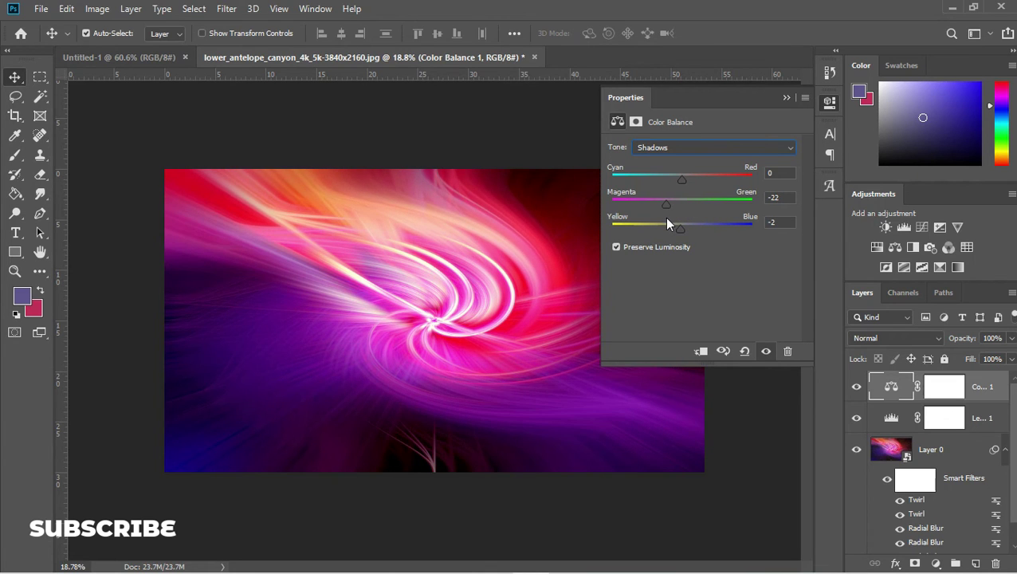
pyautogui.moveTo(681, 179); pyautogui.dragTo(691, 201)
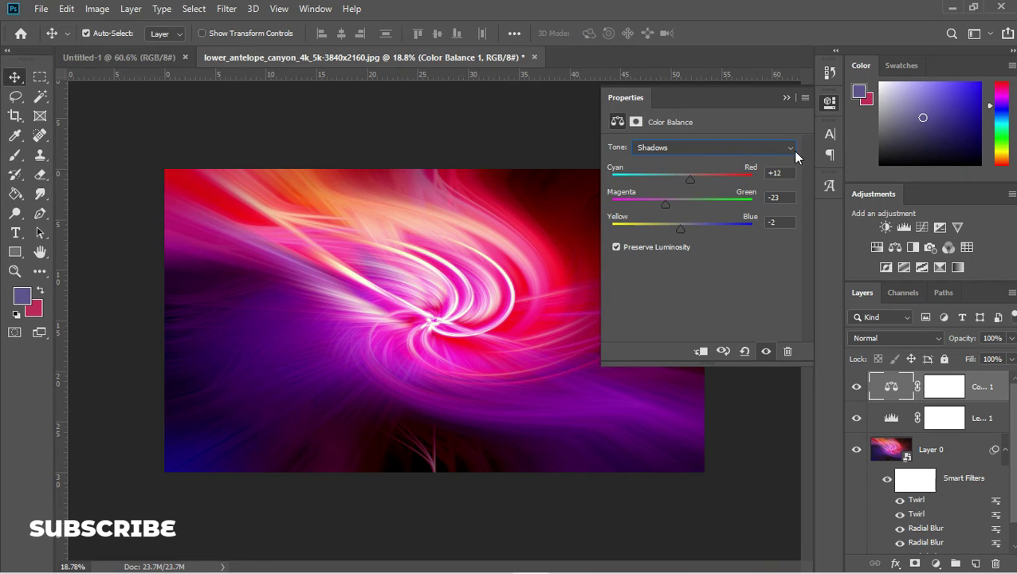
pyautogui.click(786, 97)
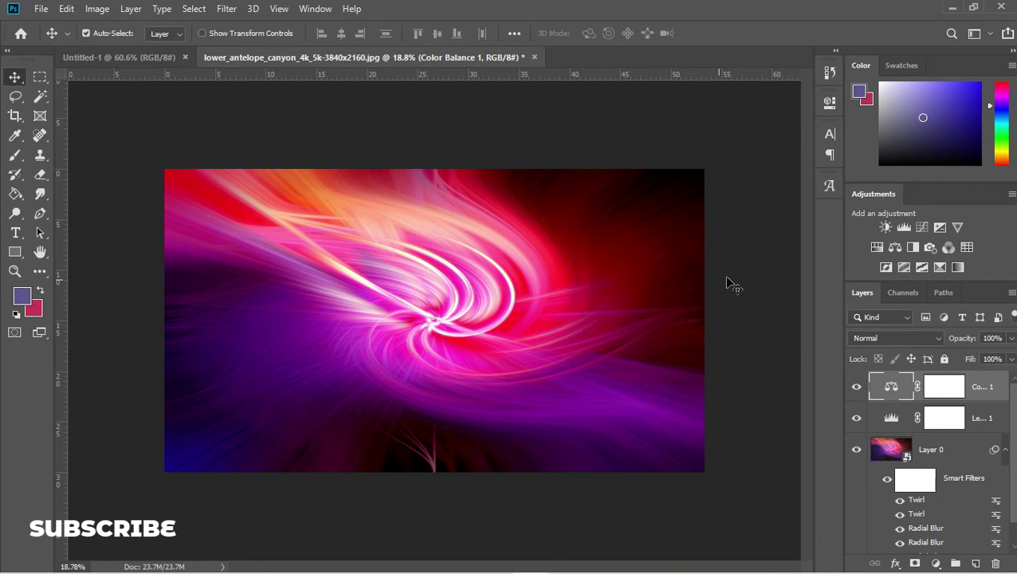
# Examine the colour-corrected swirl's centre up close and the image as a whole
pyautogui.click(458, 326)
pyautogui.scroll(10, 457, 321)
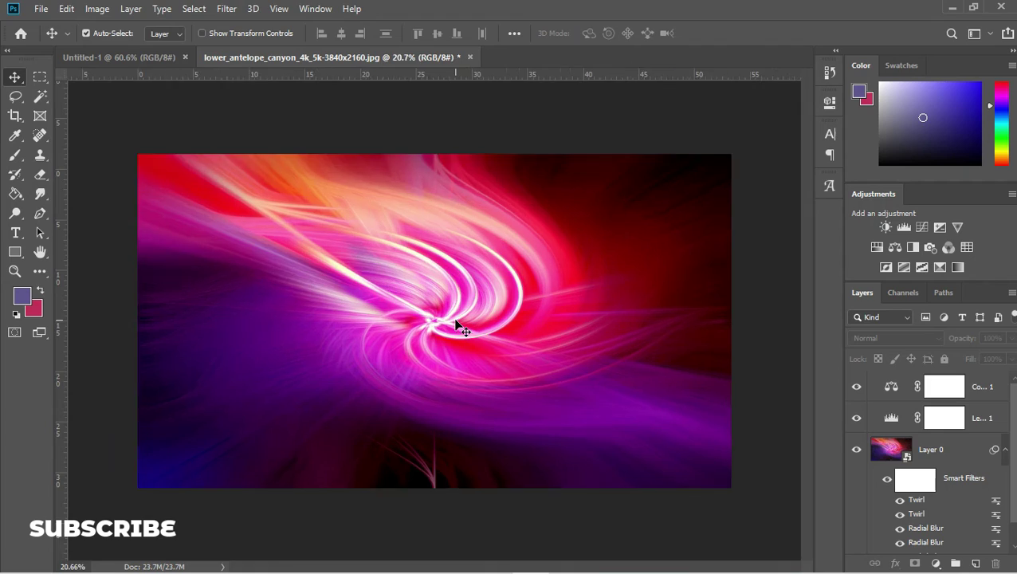
pyautogui.scroll(2, 428, 311)
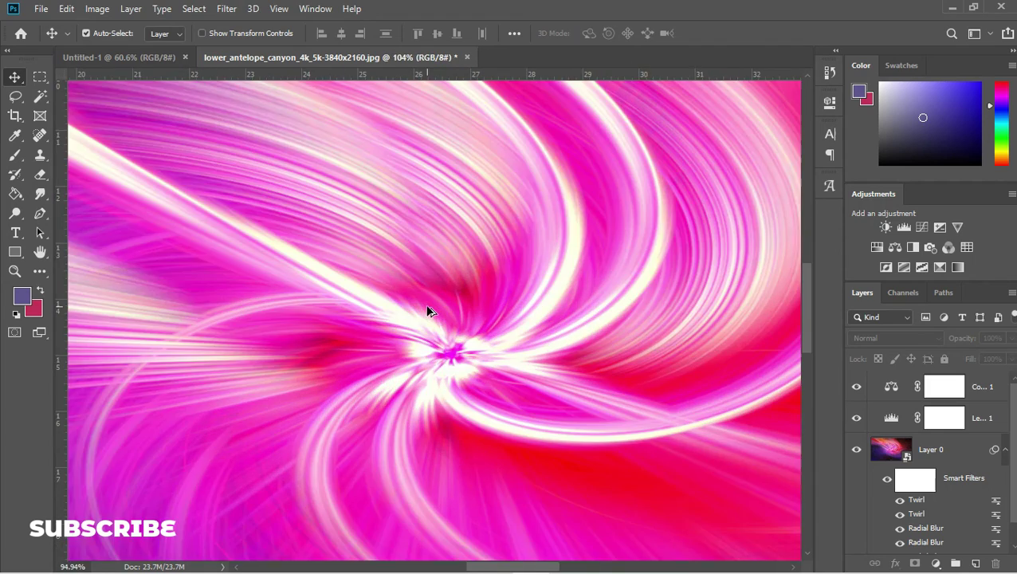
pyautogui.scroll(-5, 428, 310)
pyautogui.scroll(-4, 428, 311)
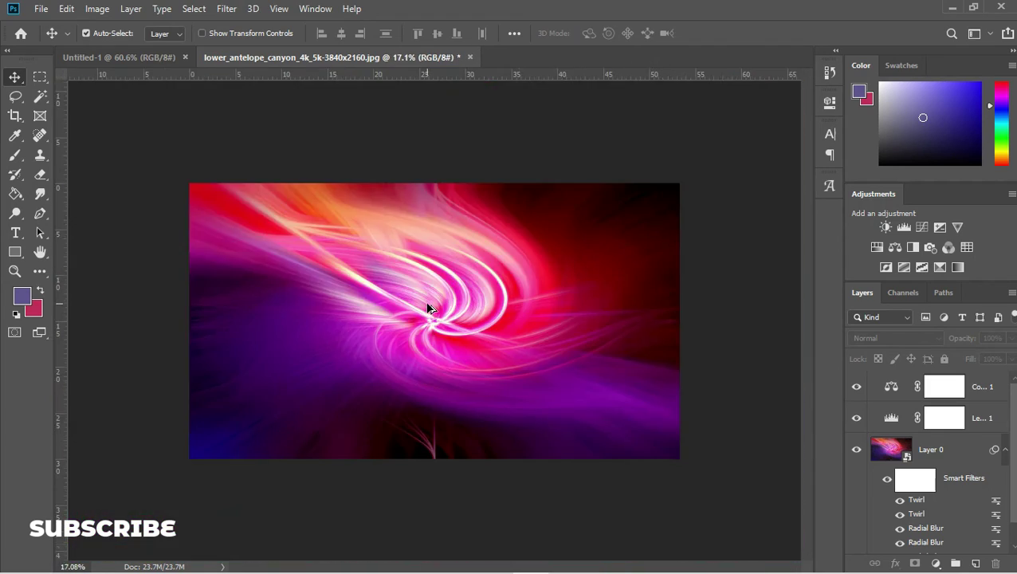
pyautogui.scroll(1, 427, 307)
pyautogui.scroll(-1, 428, 306)
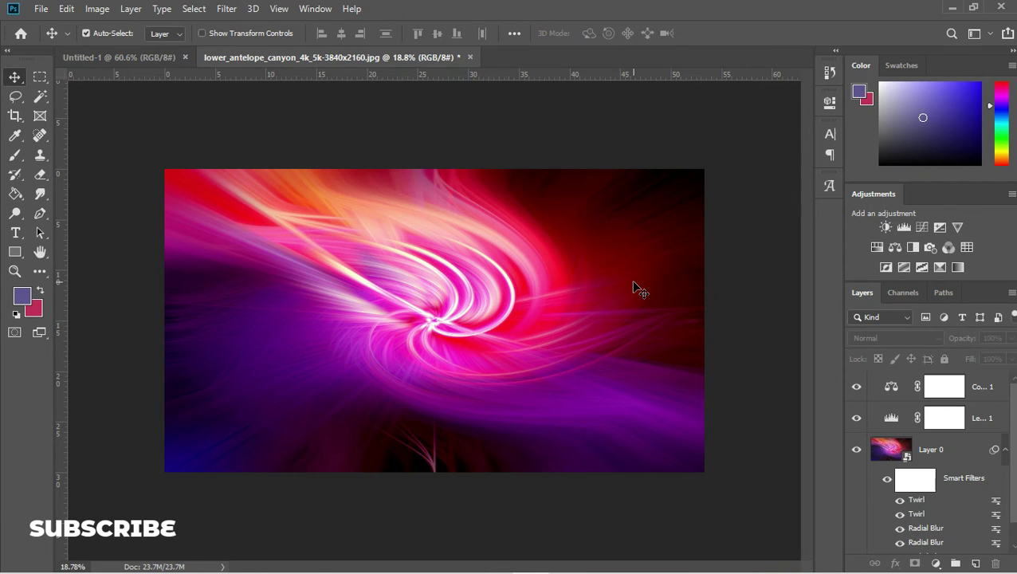
# Start a Smart Sharpen filter on Layer 0 with Amount 179%, Radius 3.0 px and Remove set to Gaussian Blur
pyautogui.click(903, 443)
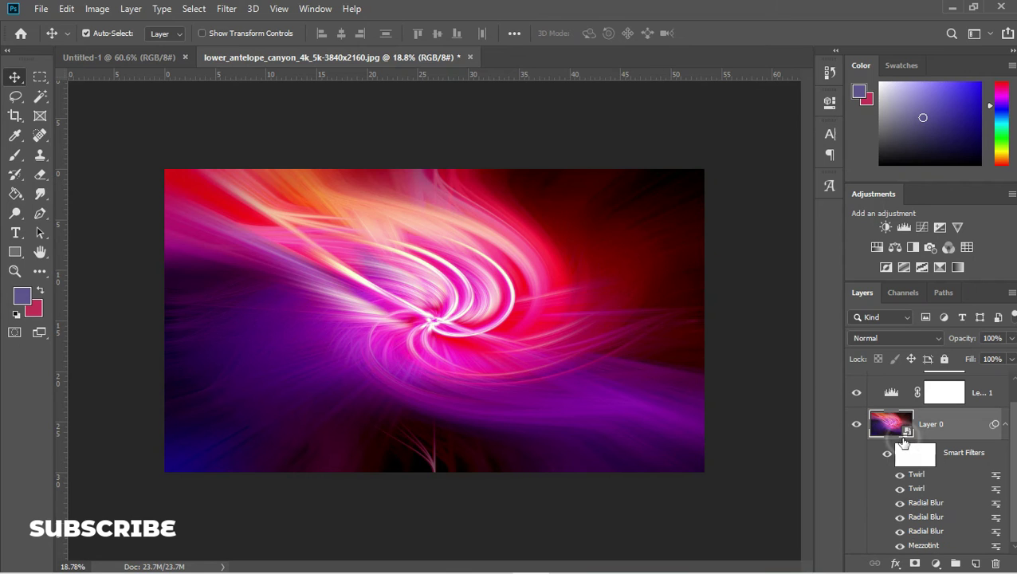
pyautogui.click(226, 8)
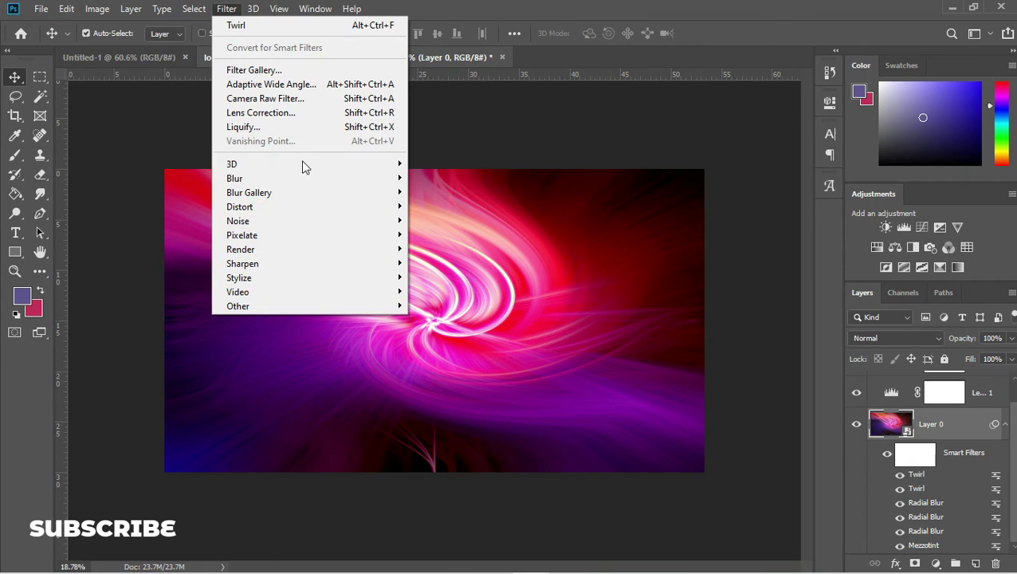
pyautogui.moveTo(352, 264)
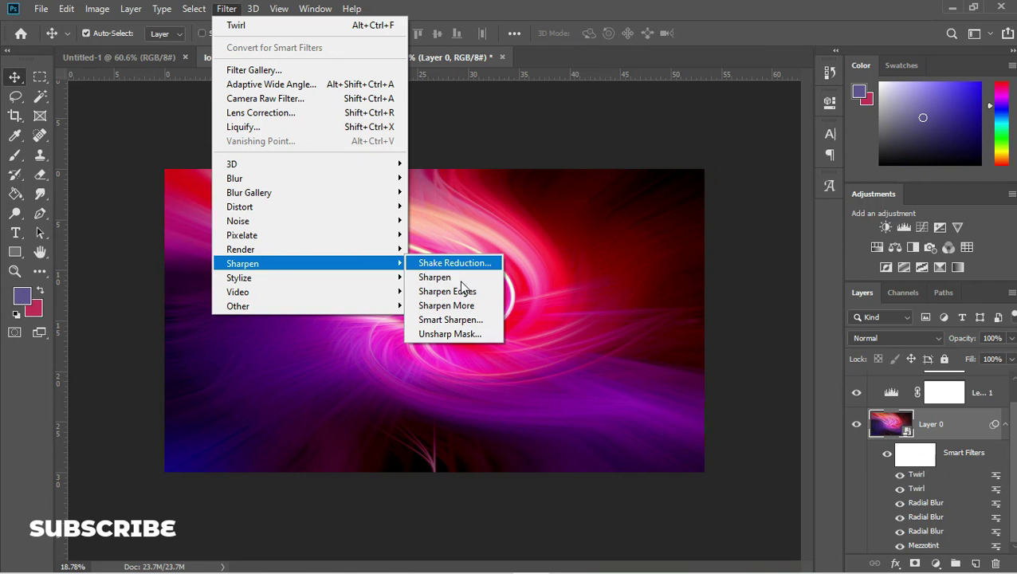
pyautogui.click(461, 326)
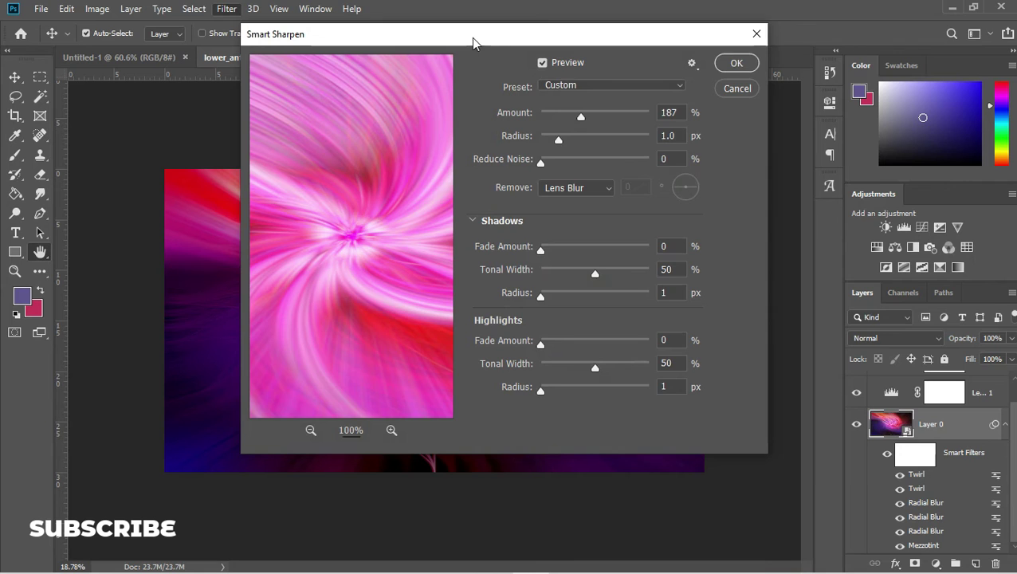
pyautogui.moveTo(473, 42); pyautogui.dragTo(742, 72)
pyautogui.moveTo(847, 144); pyautogui.dragTo(858, 143)
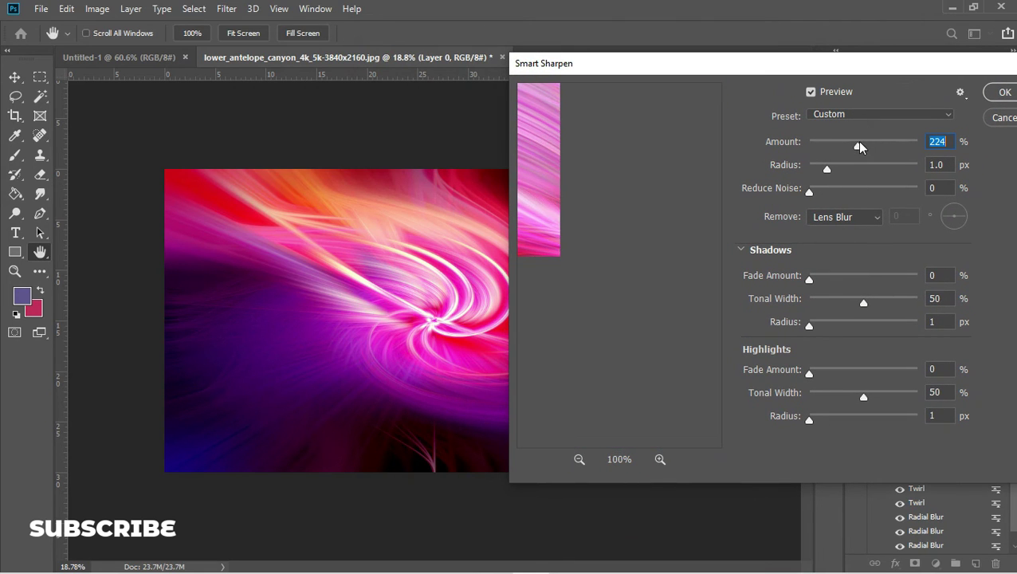
pyautogui.moveTo(858, 147); pyautogui.dragTo(849, 150)
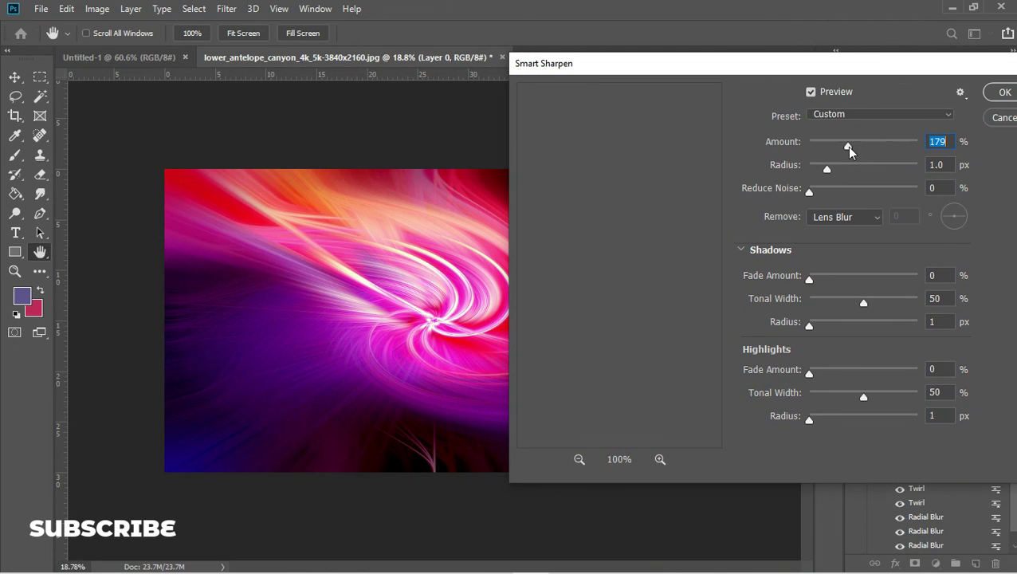
pyautogui.moveTo(827, 166); pyautogui.dragTo(844, 173)
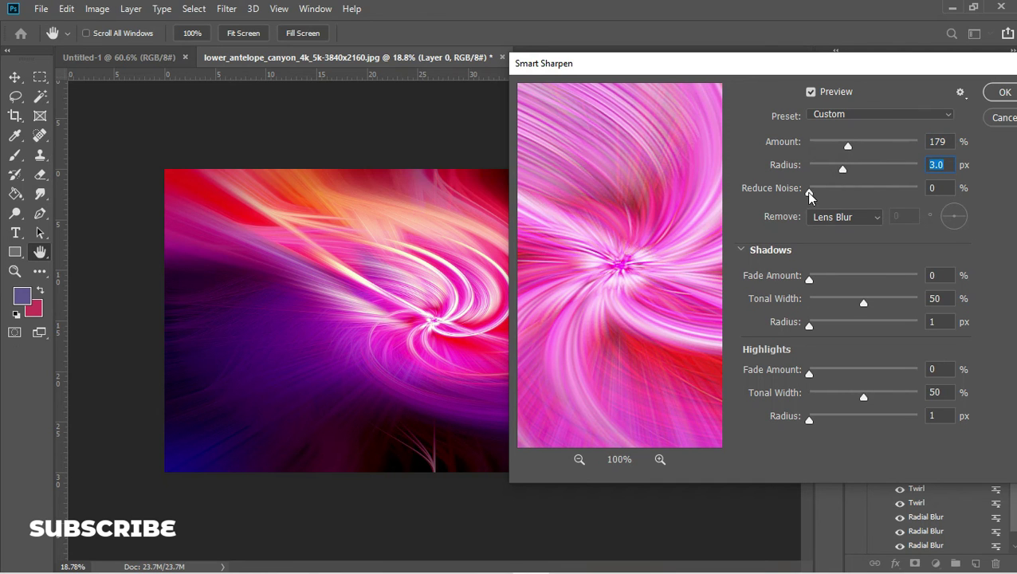
pyautogui.click(832, 223)
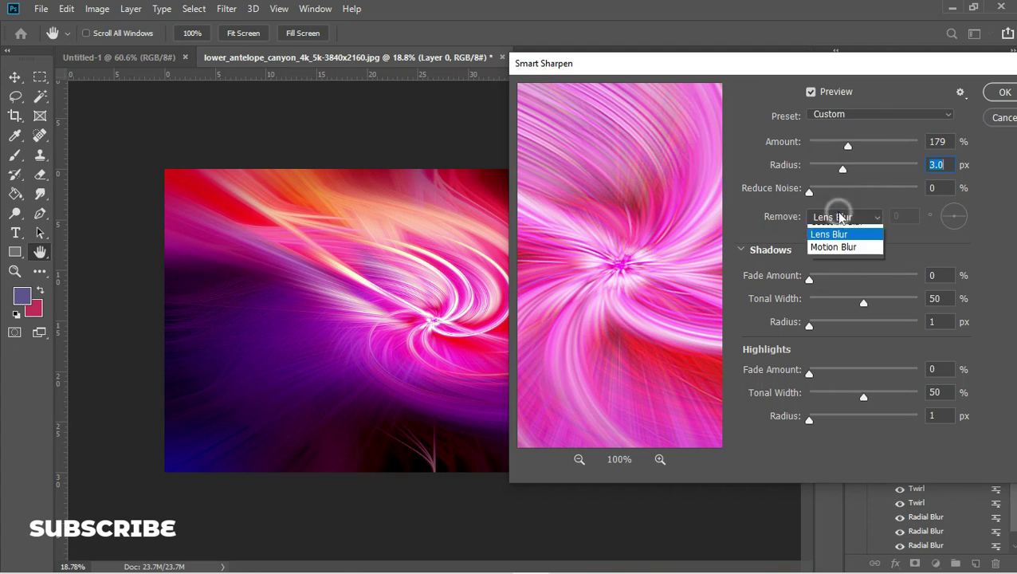
pyautogui.click(838, 229)
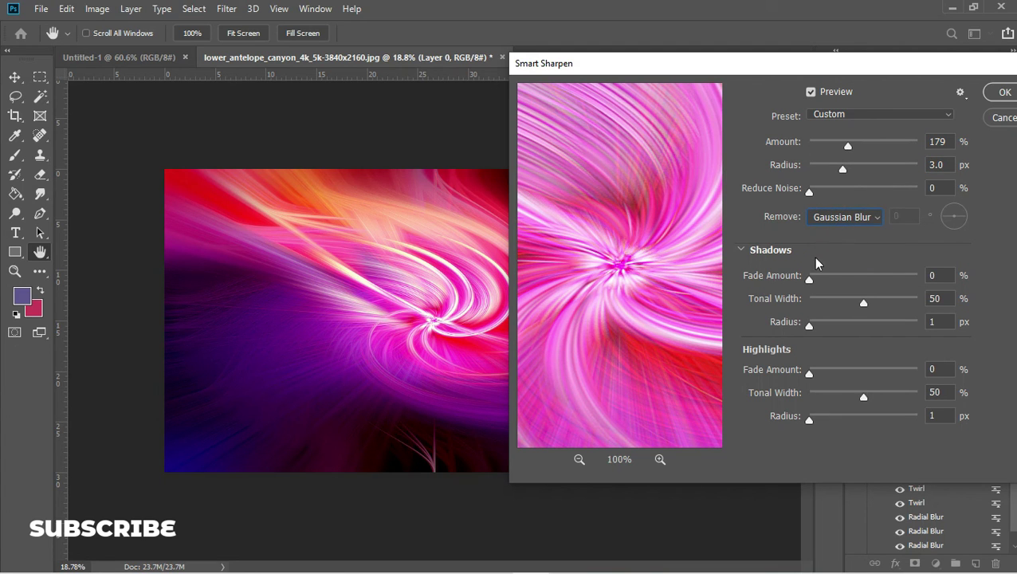
# Set Smart Sharpen shadows to 17% fade and 34% tonal width, highlights to 10% fade and 11 px radius, and apply the filter
pyautogui.moveTo(807, 276); pyautogui.dragTo(829, 281)
pyautogui.moveTo(861, 301); pyautogui.dragTo(846, 303)
pyautogui.moveTo(810, 375); pyautogui.dragTo(817, 375)
pyautogui.moveTo(624, 300); pyautogui.dragTo(599, 324)
pyautogui.moveTo(814, 415); pyautogui.dragTo(820, 418)
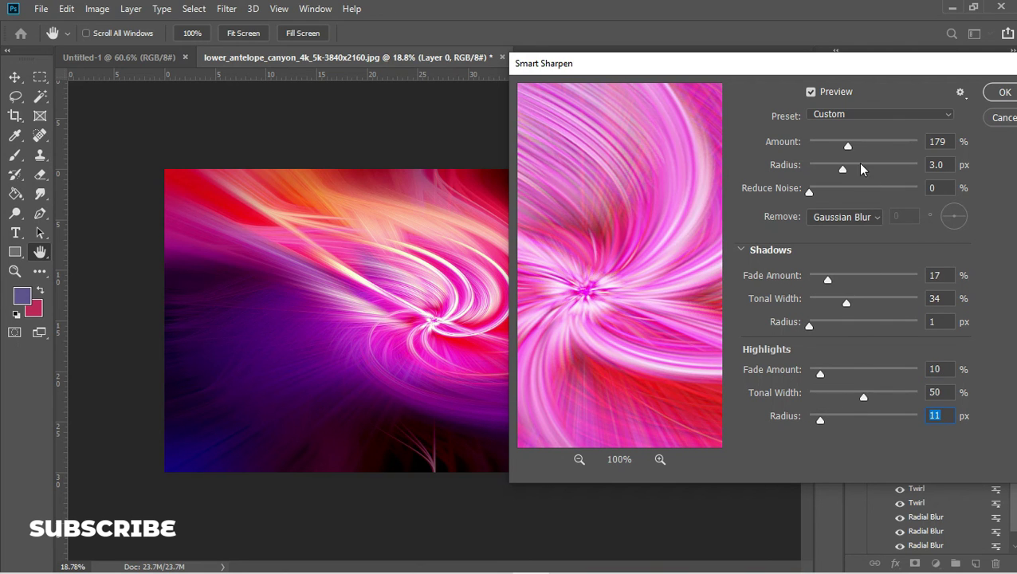
pyautogui.click(996, 91)
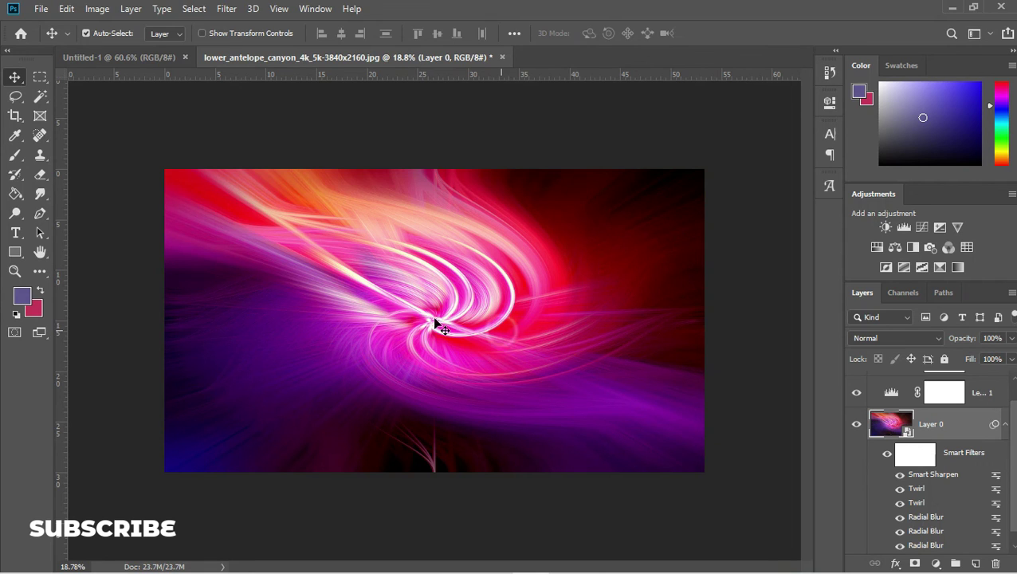
# Examine the sharpened swirl up close and realign the shifted image layer with the canvas
pyautogui.scroll(3, 384, 310)
pyautogui.scroll(5, 384, 315)
pyautogui.moveTo(527, 361); pyautogui.dragTo(370, 265)
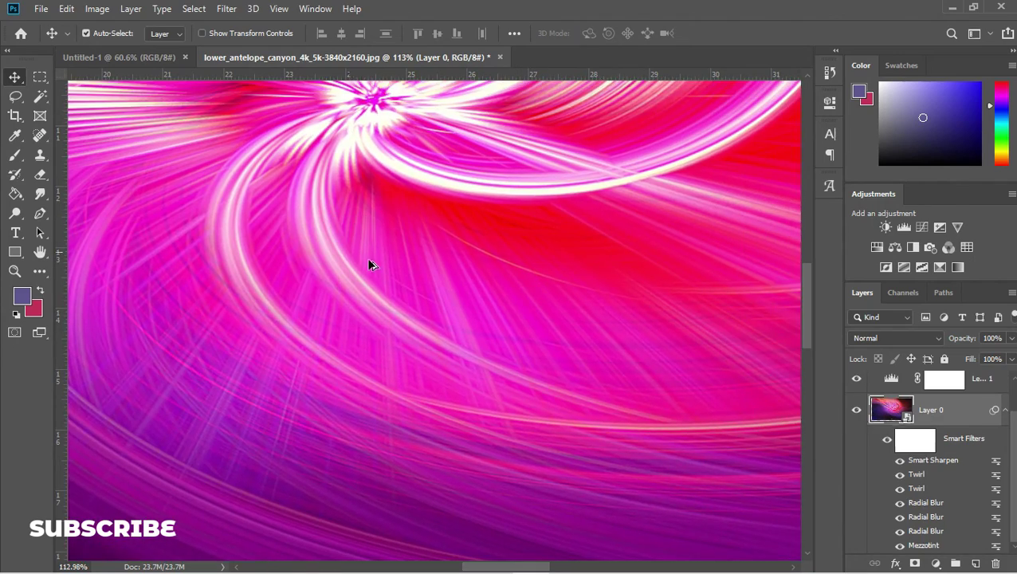
pyautogui.scroll(-5, 371, 272)
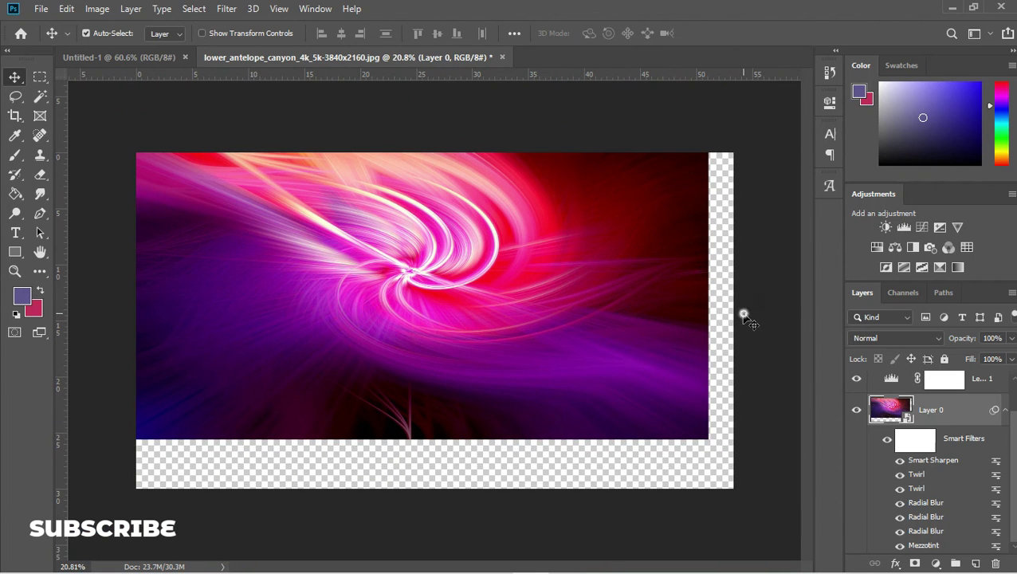
pyautogui.moveTo(604, 317); pyautogui.dragTo(621, 365)
pyautogui.scroll(-1, 754, 236)
pyautogui.scroll(1, 753, 237)
pyautogui.scroll(-1, 754, 237)
pyautogui.click(750, 231)
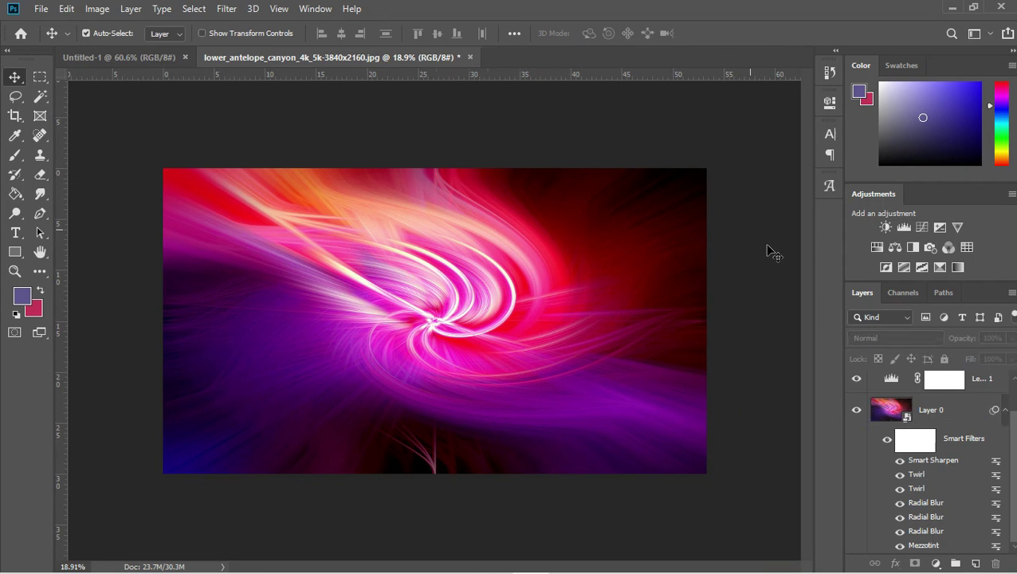